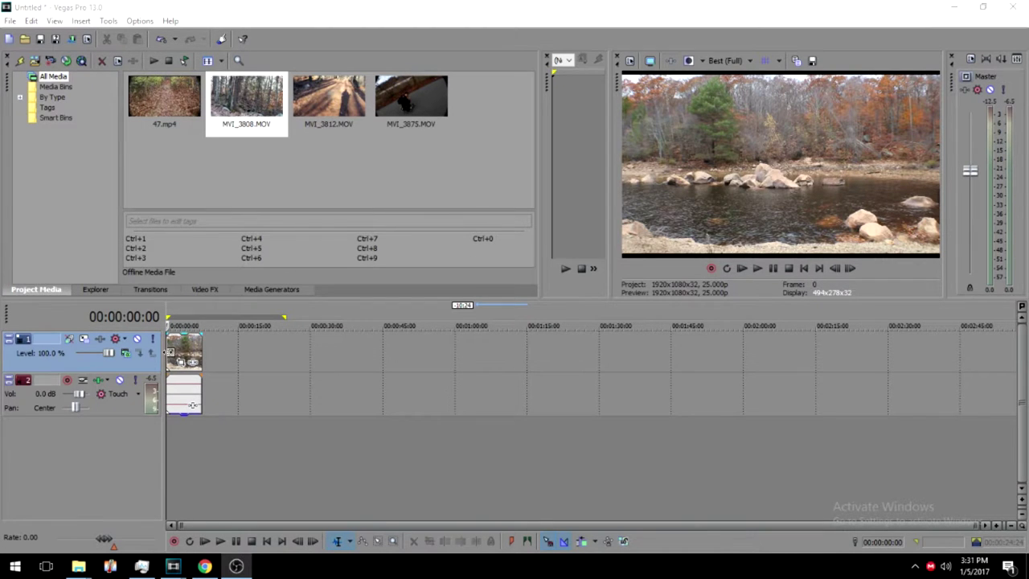
Preview the existing river clip on the timeline from the start, then pause
{"action": "left_click", "coordinate": [185, 352]}
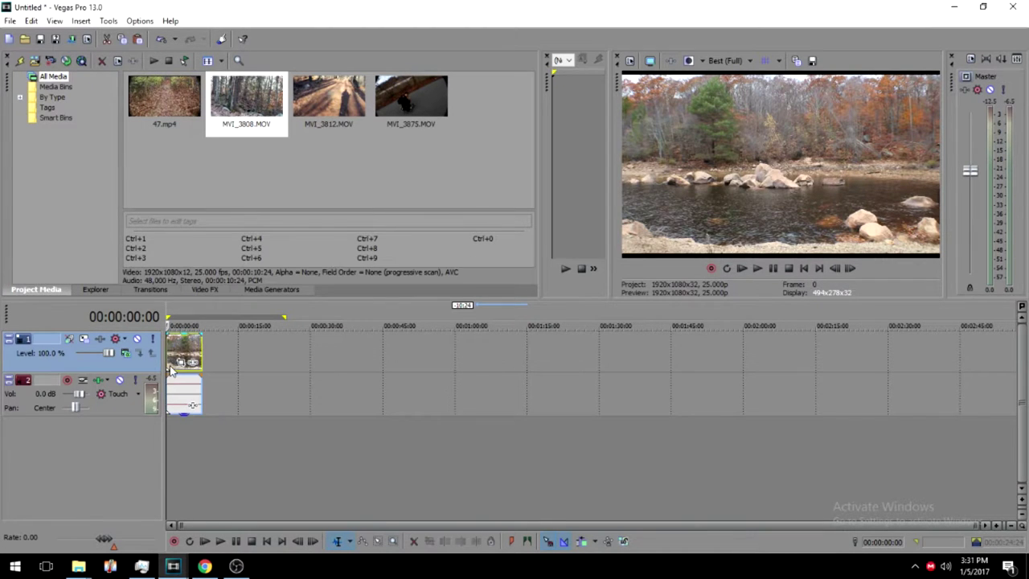
{"action": "left_click", "coordinate": [757, 270]}
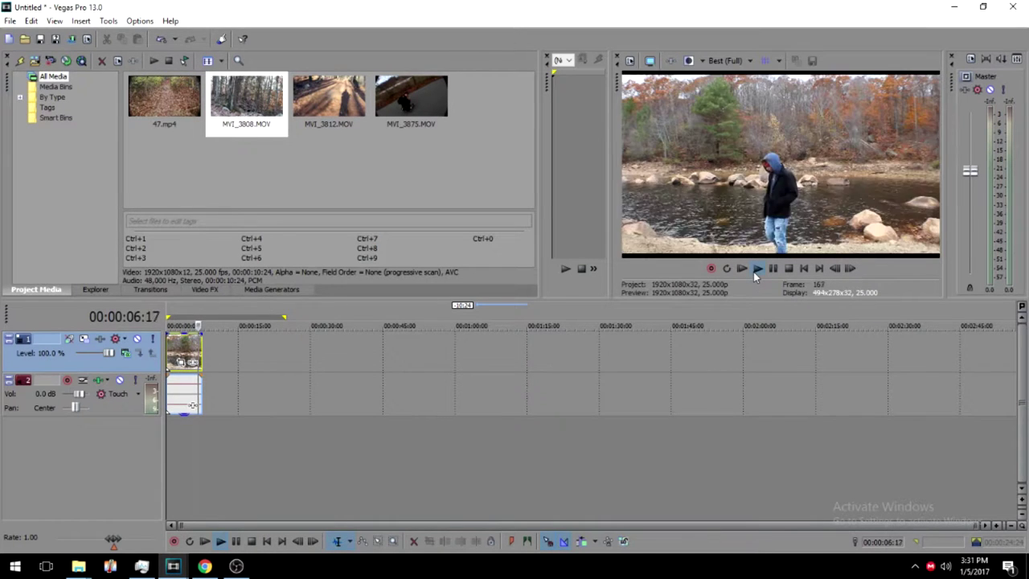
{"action": "left_click", "coordinate": [774, 270]}
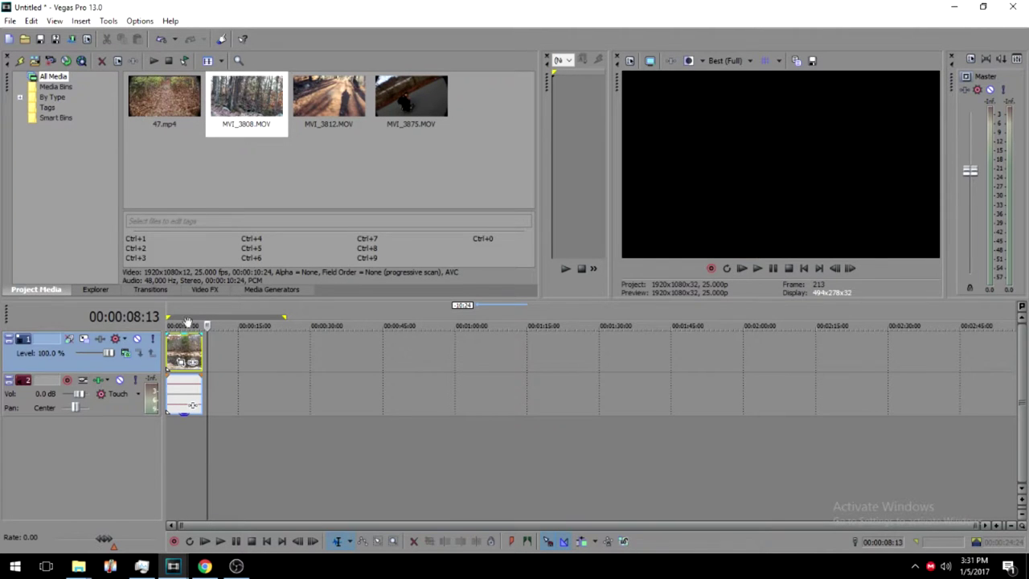
Add MVI_3808.MOV after the river clip, preview it, and pause near 12 seconds
{"action": "left_click_drag", "start_coordinate": [256, 117], "coordinate": [235, 356]}
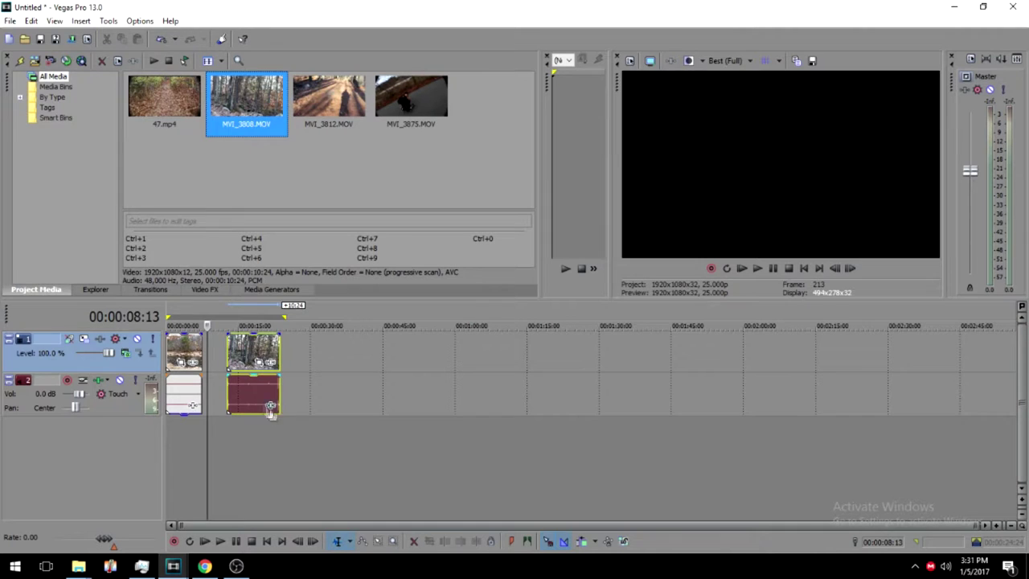
{"action": "left_click", "coordinate": [253, 378]}
{"action": "left_click_drag", "start_coordinate": [253, 376], "coordinate": [253, 436]}
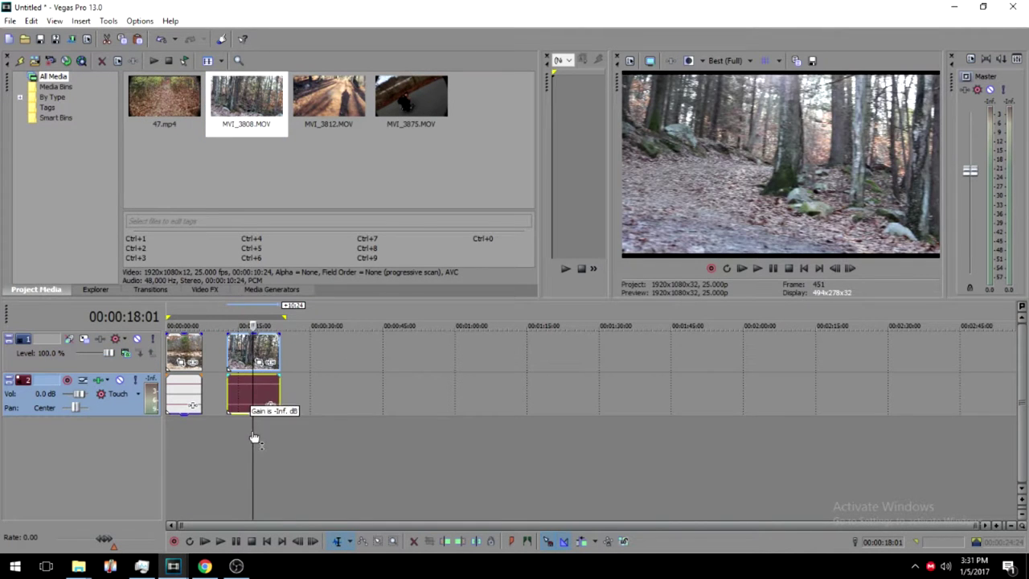
{"action": "left_click", "coordinate": [228, 354]}
{"action": "key", "text": "space"}
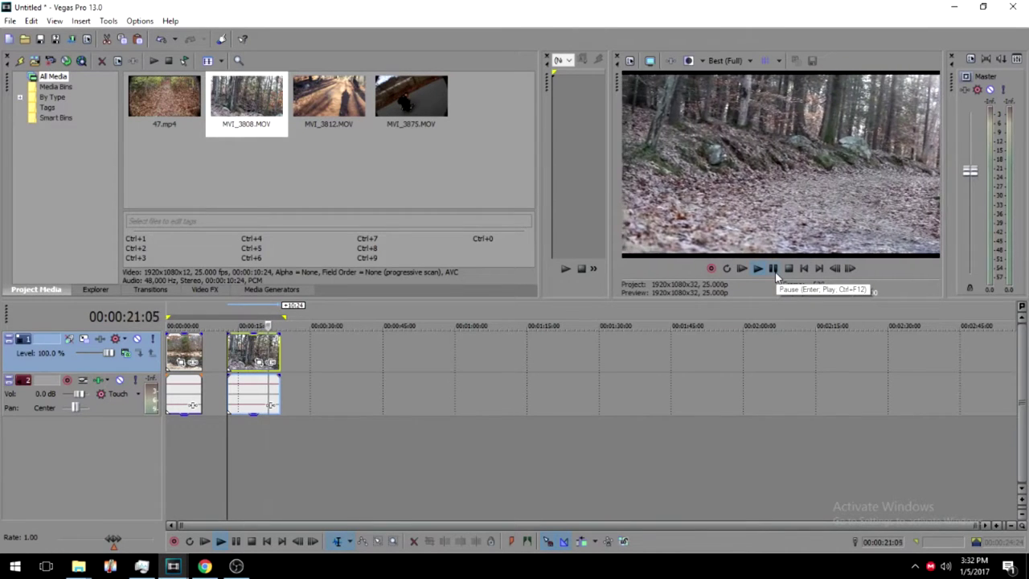
{"action": "left_click", "coordinate": [772, 268]}
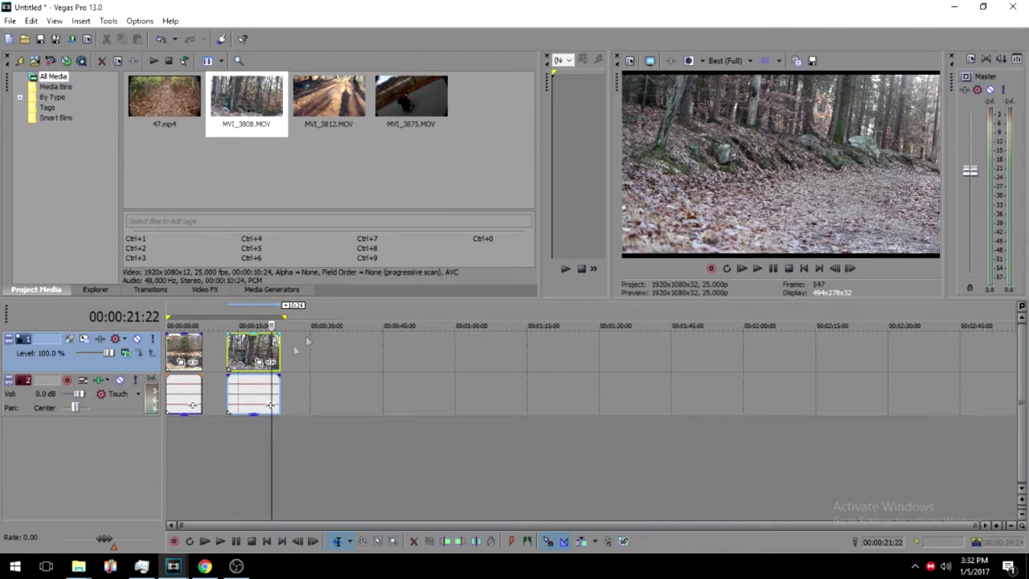
{"action": "left_click", "coordinate": [228, 354]}
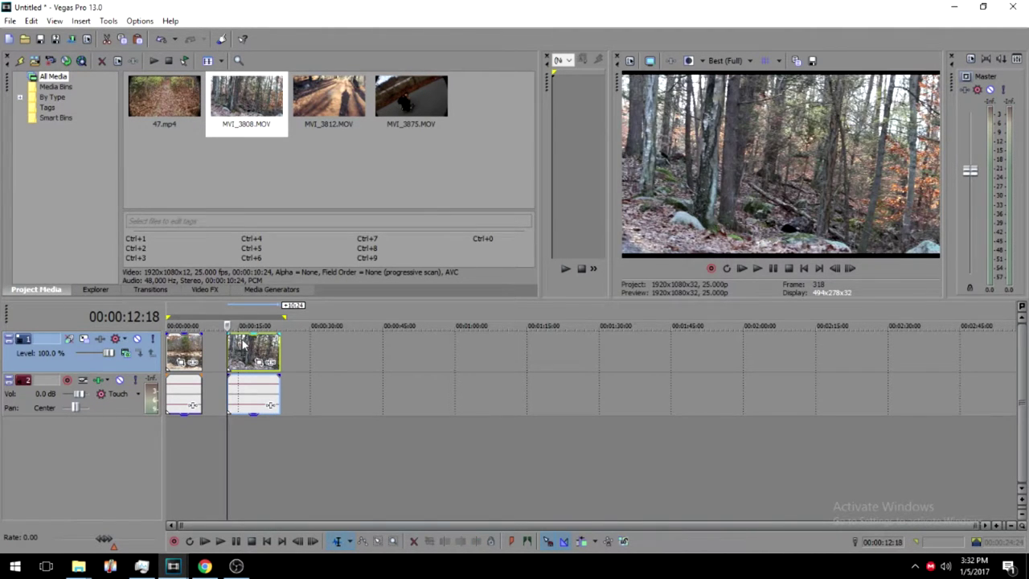
Copy and paste the forest clip, then drag the copy onto new tracks 3 and 4
{"action": "right_click", "coordinate": [242, 349]}
{"action": "left_click", "coordinate": [250, 245]}
{"action": "right_click", "coordinate": [295, 354]}
{"action": "left_click", "coordinate": [295, 355]}
{"action": "right_click", "coordinate": [295, 354]}
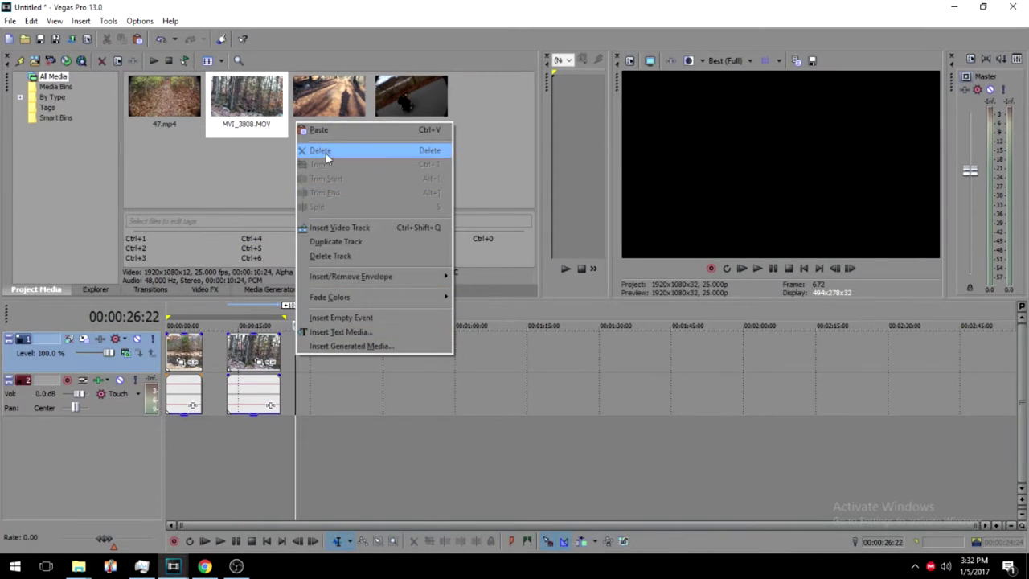
{"action": "left_click", "coordinate": [325, 137]}
{"action": "left_click", "coordinate": [310, 387]}
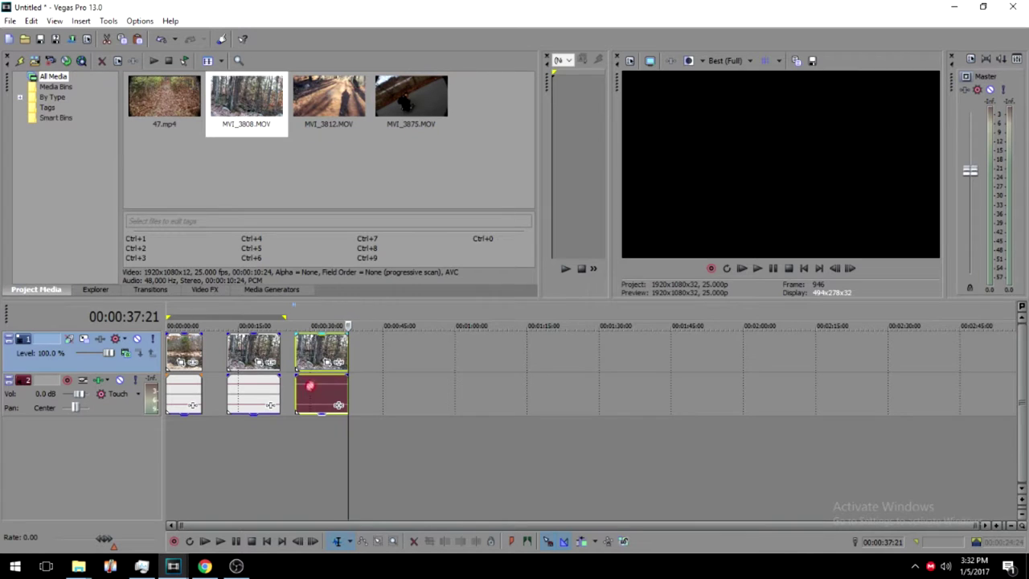
{"action": "left_click_drag", "start_coordinate": [246, 451], "coordinate": [238, 430]}
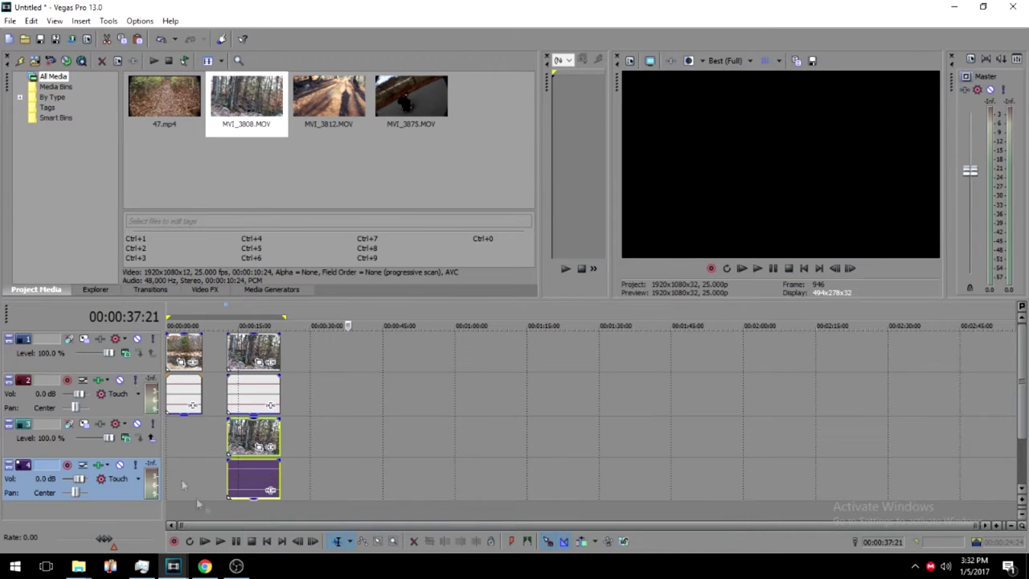
Zoom into the timeline and select the copied clip's video and audio on tracks 3 and 4
{"action": "left_click", "coordinate": [253, 353]}
{"action": "scroll", "coordinate": [231, 444], "scroll_direction": "up", "scroll_amount": 1}
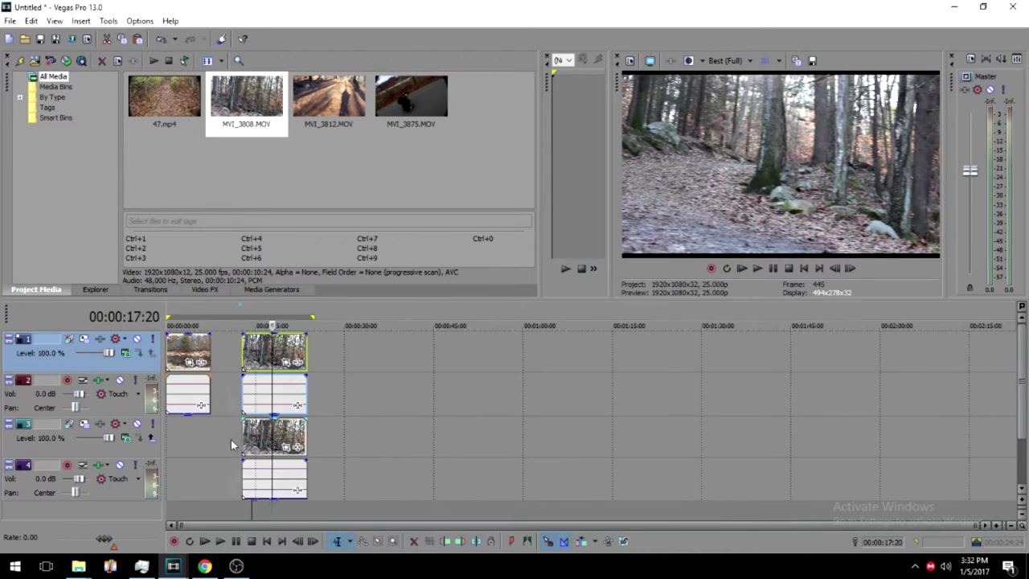
{"action": "scroll", "coordinate": [307, 436], "scroll_direction": "up", "scroll_amount": 2}
{"action": "scroll", "coordinate": [338, 442], "scroll_direction": "up", "scroll_amount": 1}
{"action": "scroll", "coordinate": [402, 447], "scroll_direction": "up", "scroll_amount": 2}
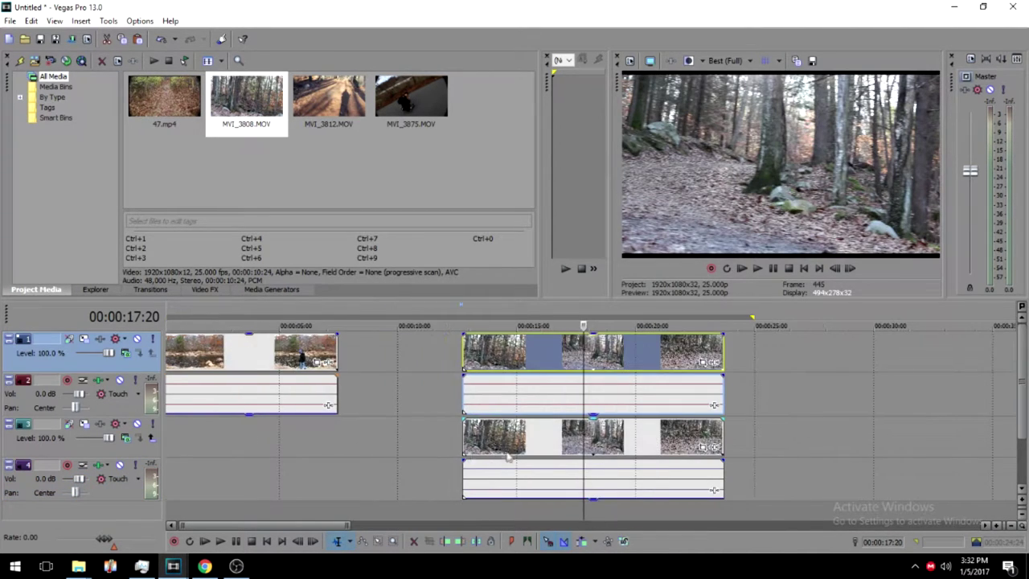
{"action": "left_click", "coordinate": [468, 435]}
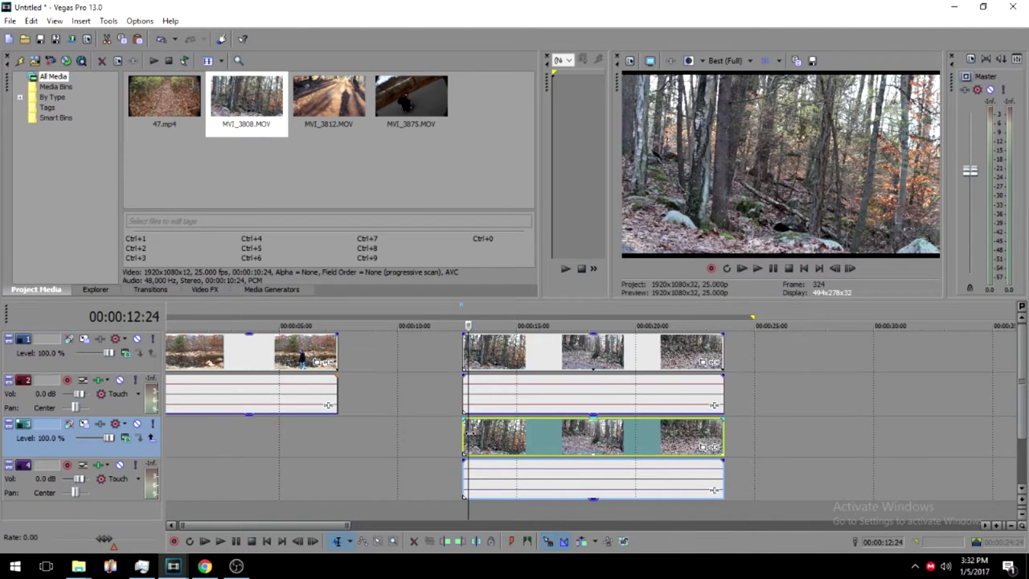
{"action": "scroll", "coordinate": [478, 431], "scroll_direction": "up", "scroll_amount": 2}
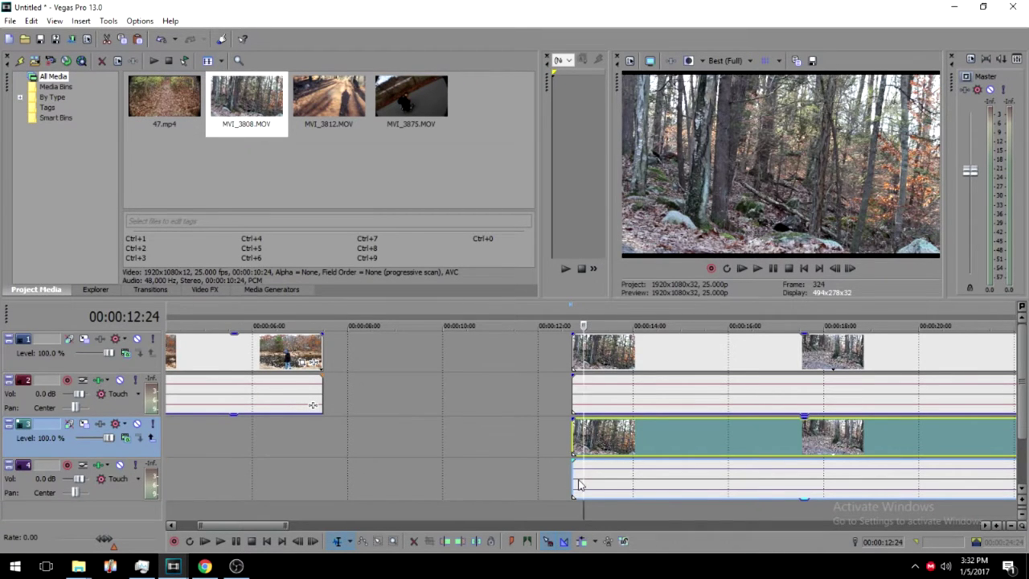
{"action": "left_click", "coordinate": [579, 482]}
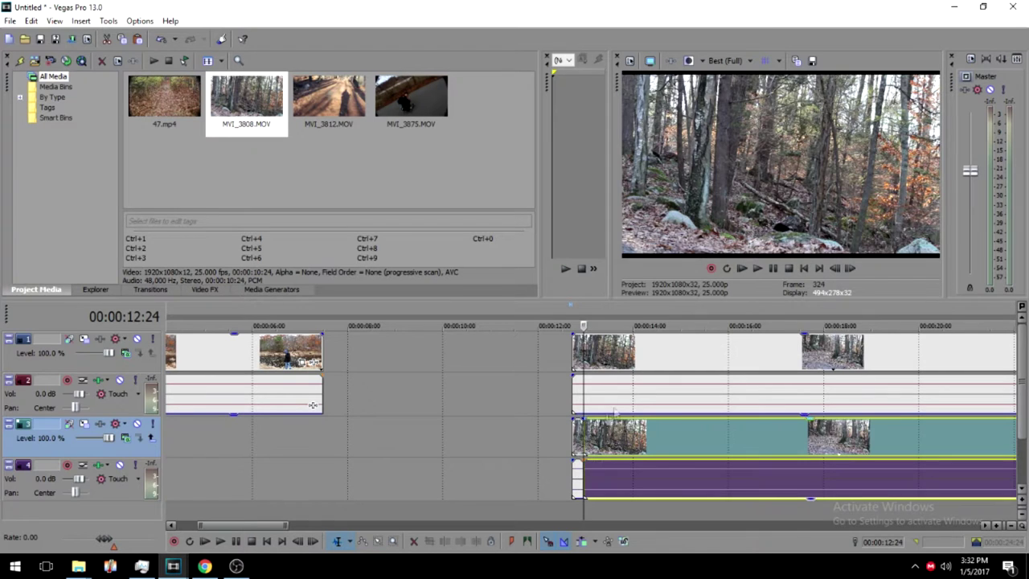
Delete the cut-off start of the track 3 copy and snap it to the top clip's start
{"action": "left_click", "coordinate": [573, 438]}
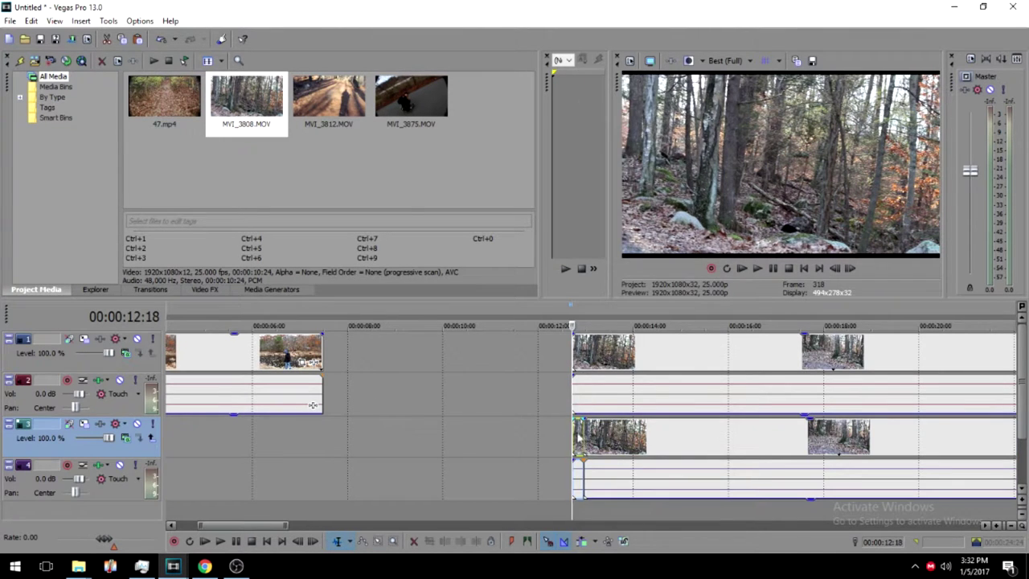
{"action": "right_click", "coordinate": [575, 438]}
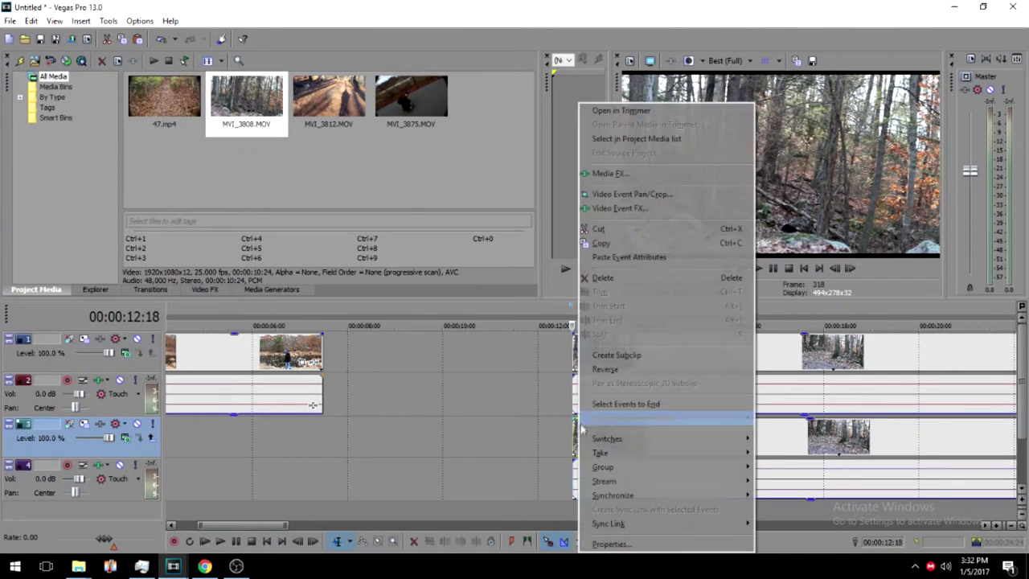
{"action": "left_click", "coordinate": [610, 282]}
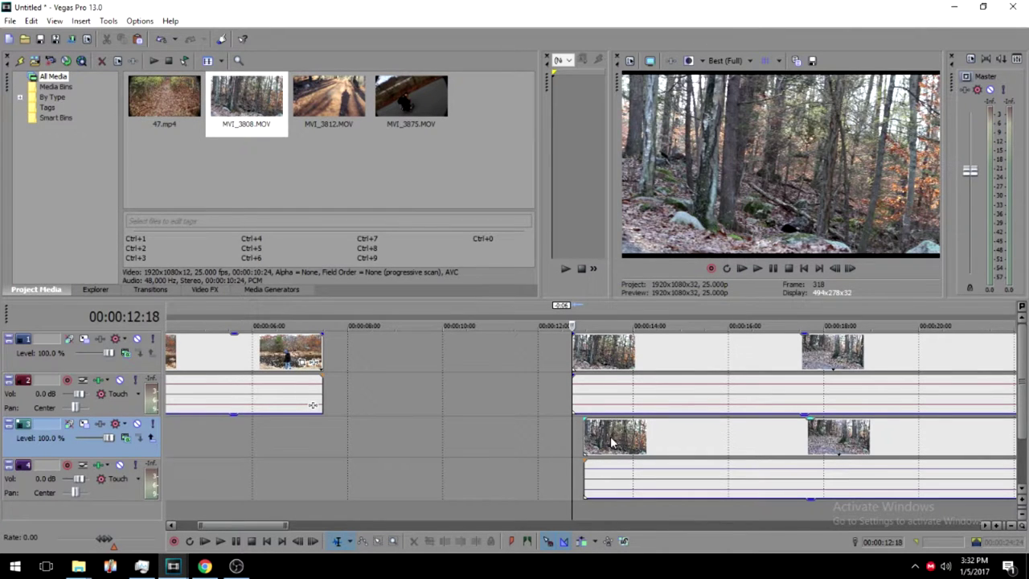
{"action": "left_click_drag", "start_coordinate": [611, 442], "coordinate": [605, 442]}
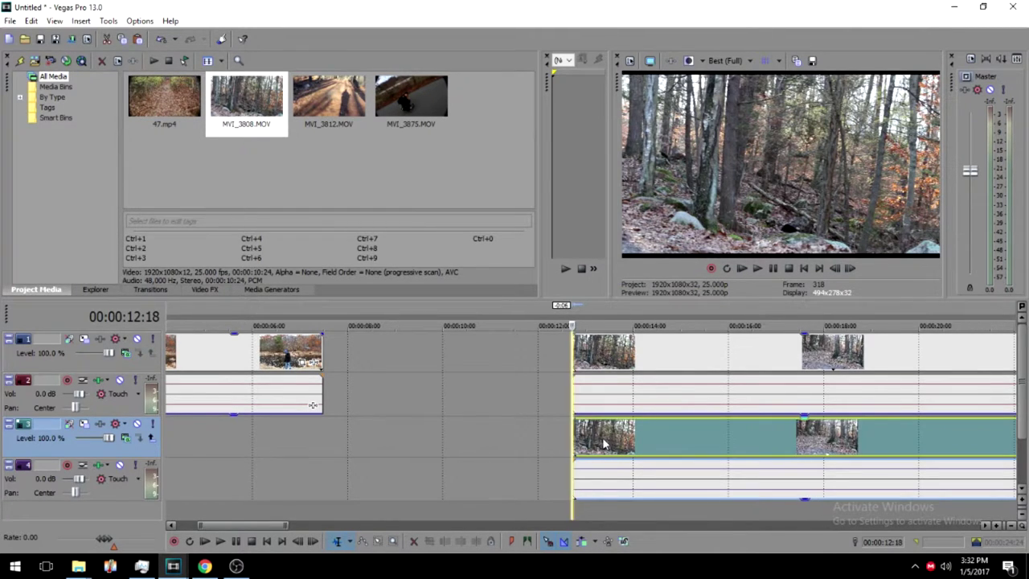
Trim the top clip's audio end so both copies end together near 23 seconds
{"action": "scroll", "coordinate": [643, 438], "scroll_direction": "down", "scroll_amount": 2}
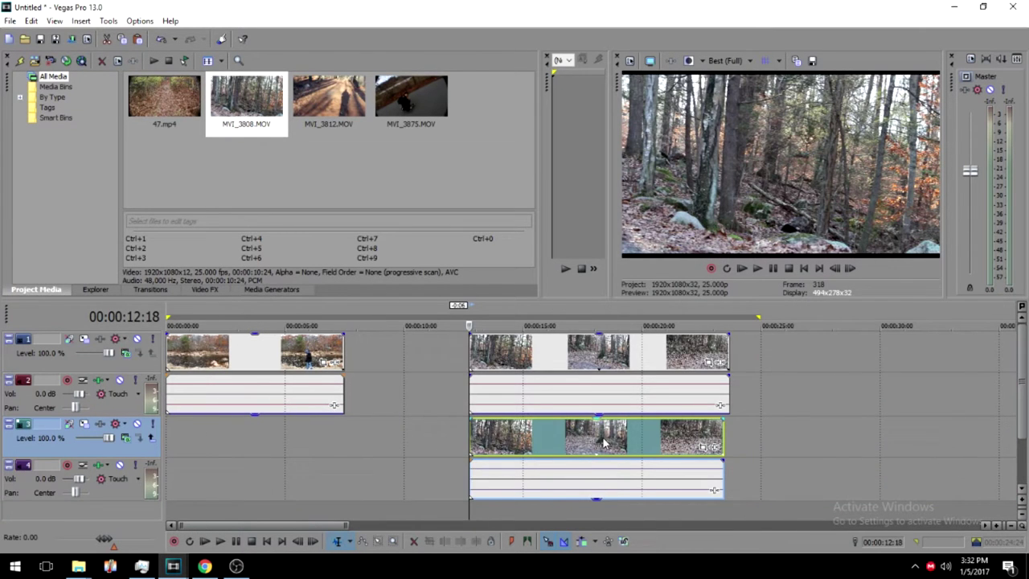
{"action": "left_click", "coordinate": [719, 402]}
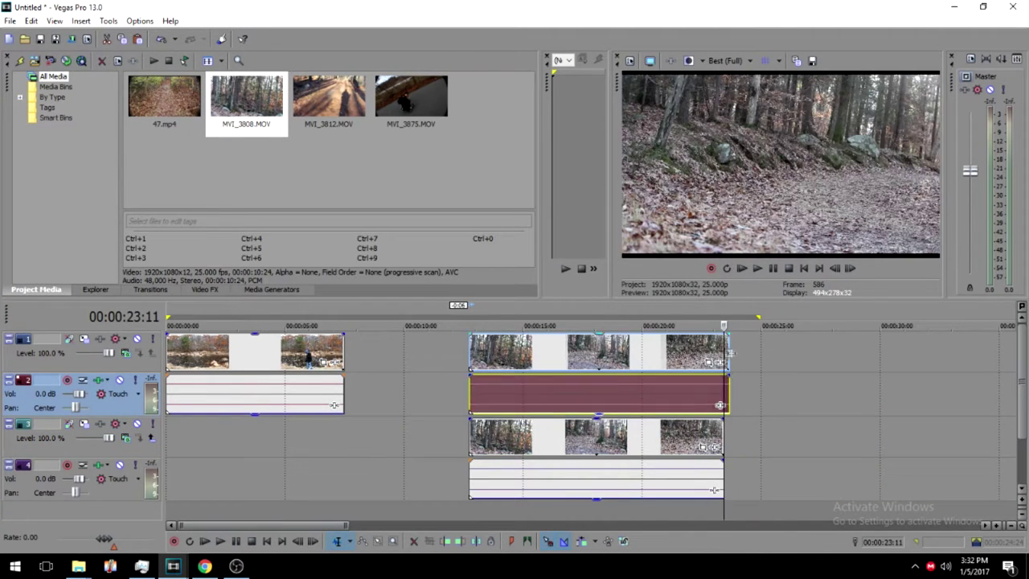
{"action": "right_click", "coordinate": [727, 350]}
{"action": "left_click", "coordinate": [804, 276]}
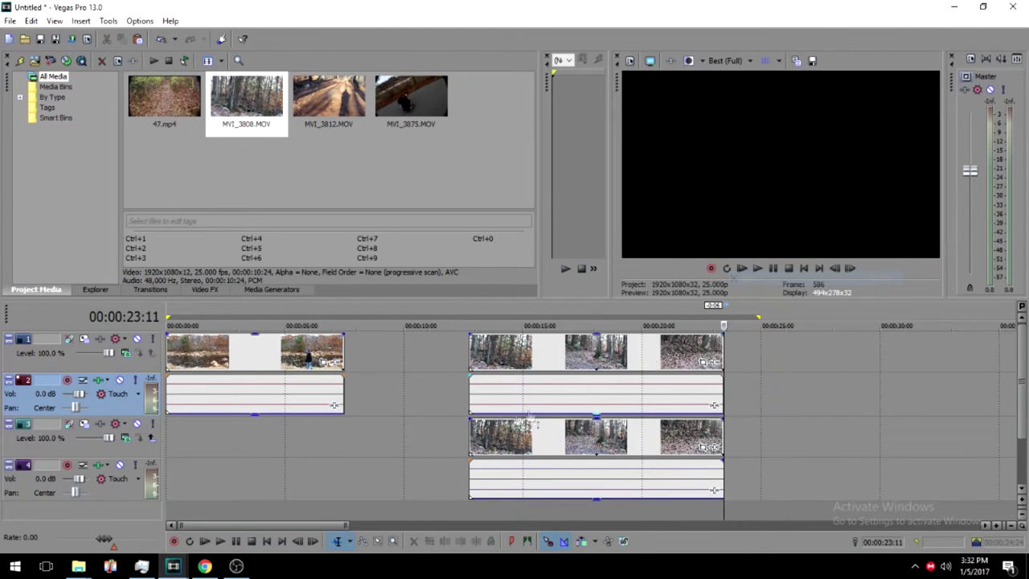
{"action": "left_click", "coordinate": [482, 358]}
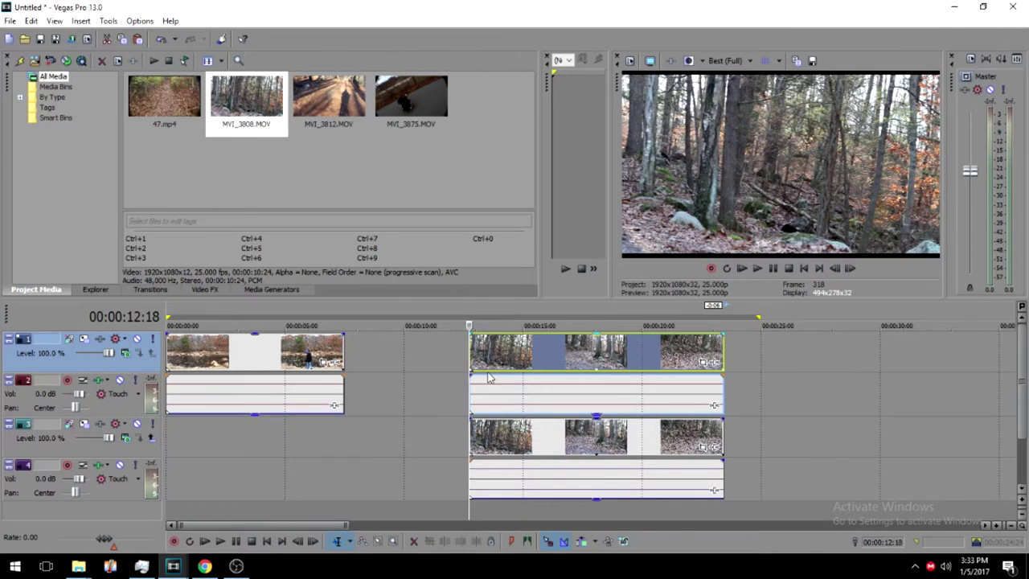
{"action": "left_click", "coordinate": [756, 272]}
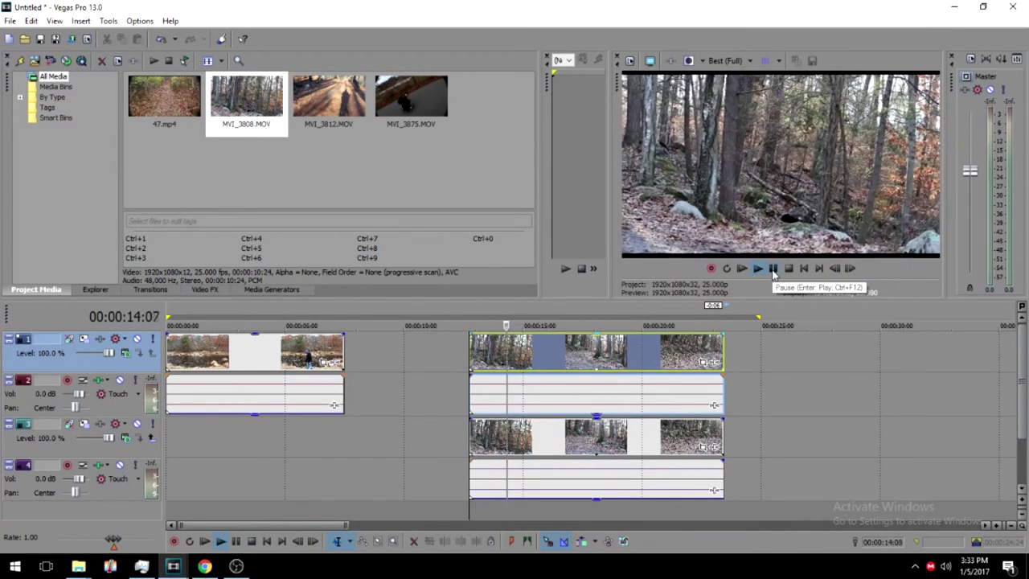
{"action": "left_click", "coordinate": [773, 271]}
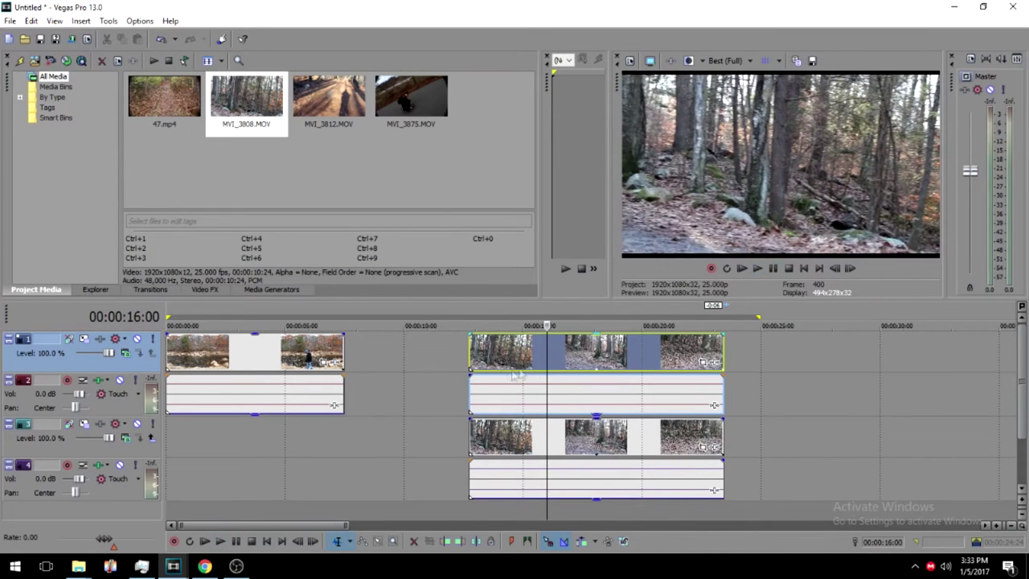
{"action": "left_click", "coordinate": [488, 345]}
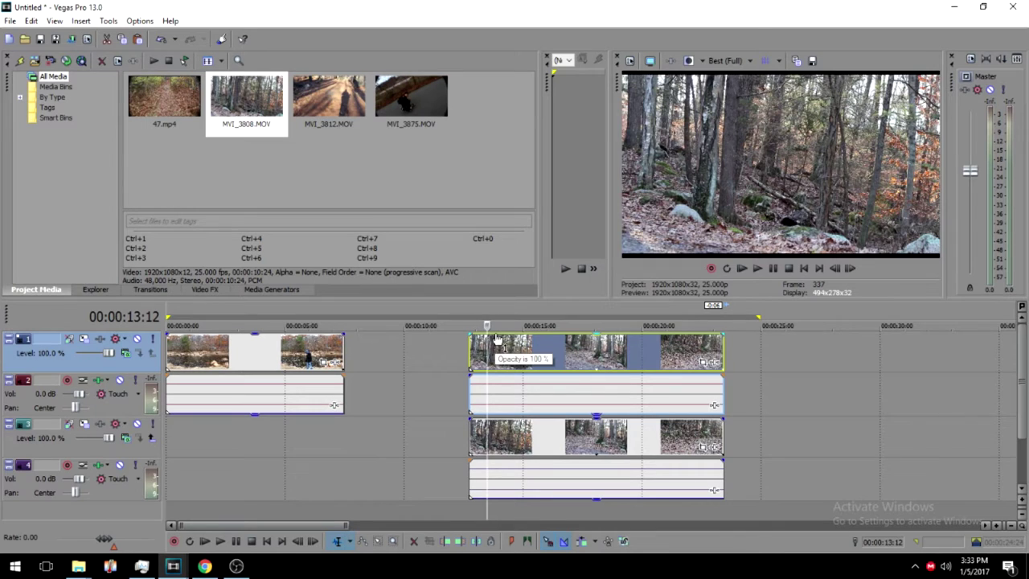
Set the top forest clip's opacity to 50% and replay it from the clip start
{"action": "left_click_drag", "start_coordinate": [497, 341], "coordinate": [496, 364]}
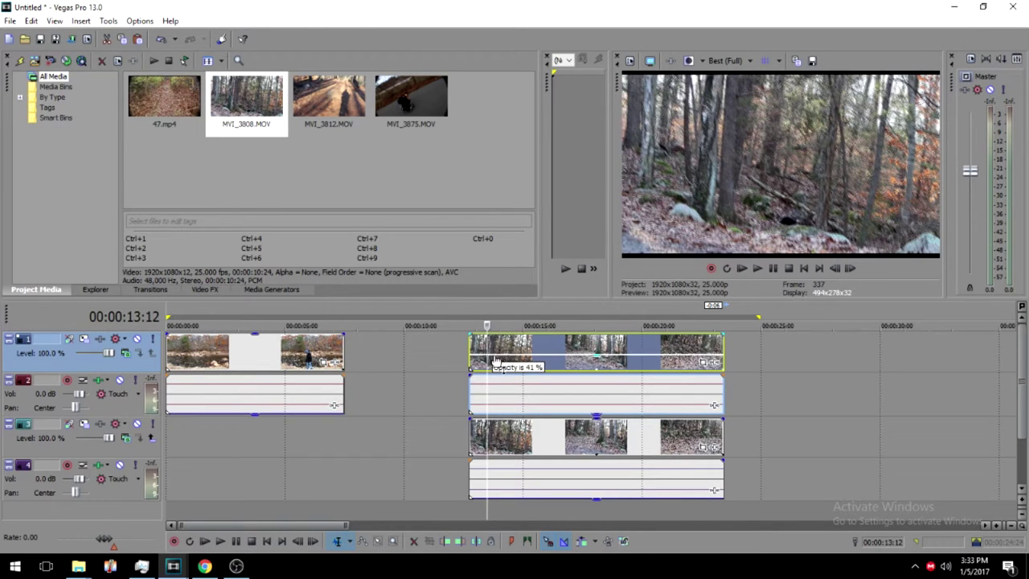
{"action": "left_click_drag", "start_coordinate": [496, 363], "coordinate": [496, 358]}
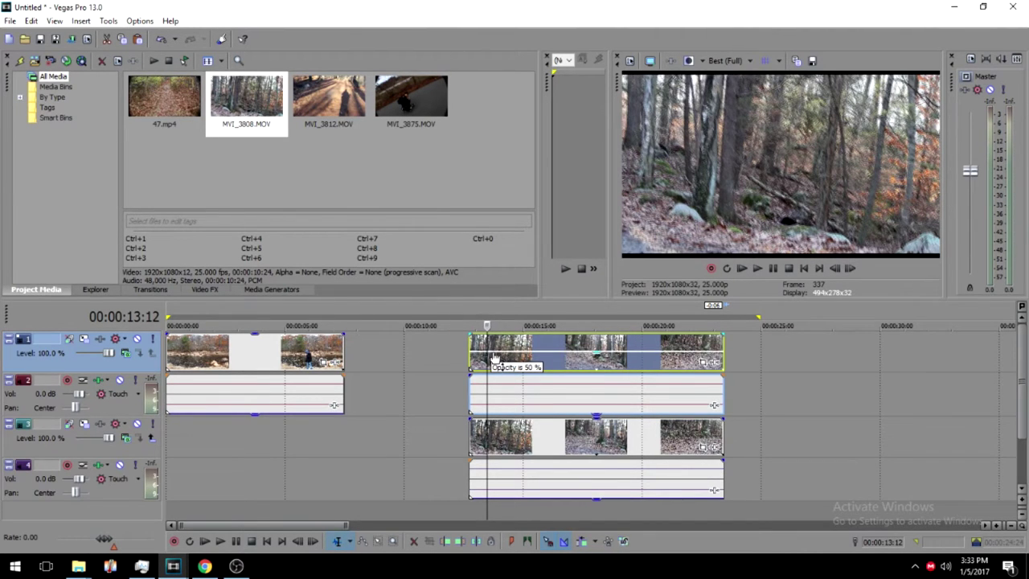
{"action": "left_click", "coordinate": [471, 360]}
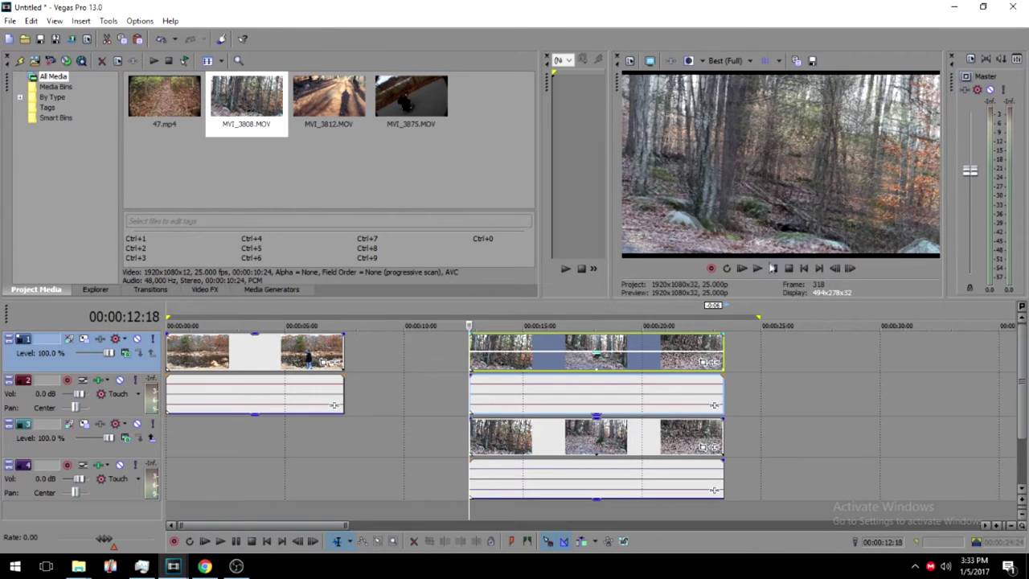
{"action": "left_click", "coordinate": [758, 269]}
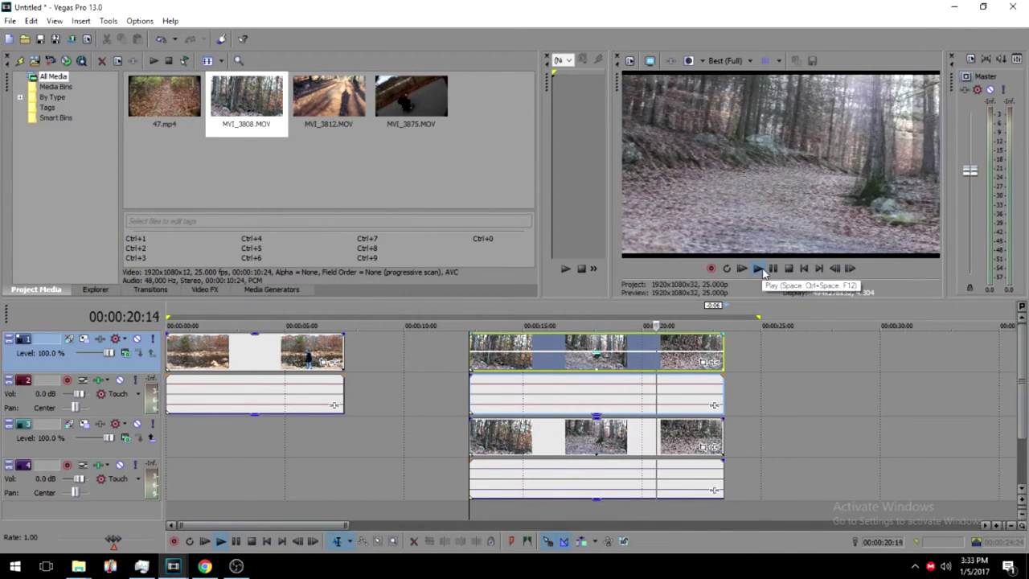
{"action": "left_click", "coordinate": [773, 270]}
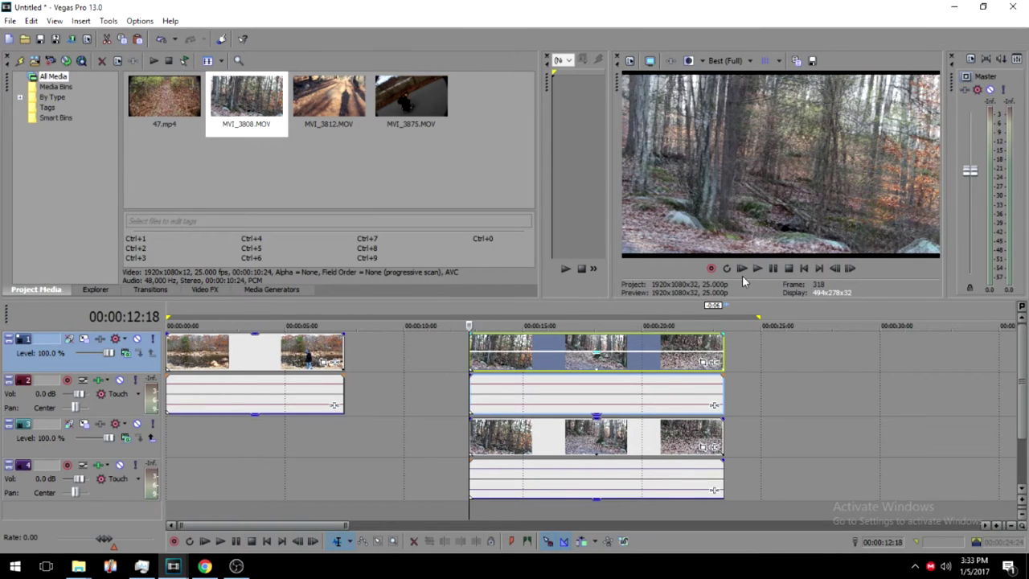
{"action": "left_click", "coordinate": [491, 354]}
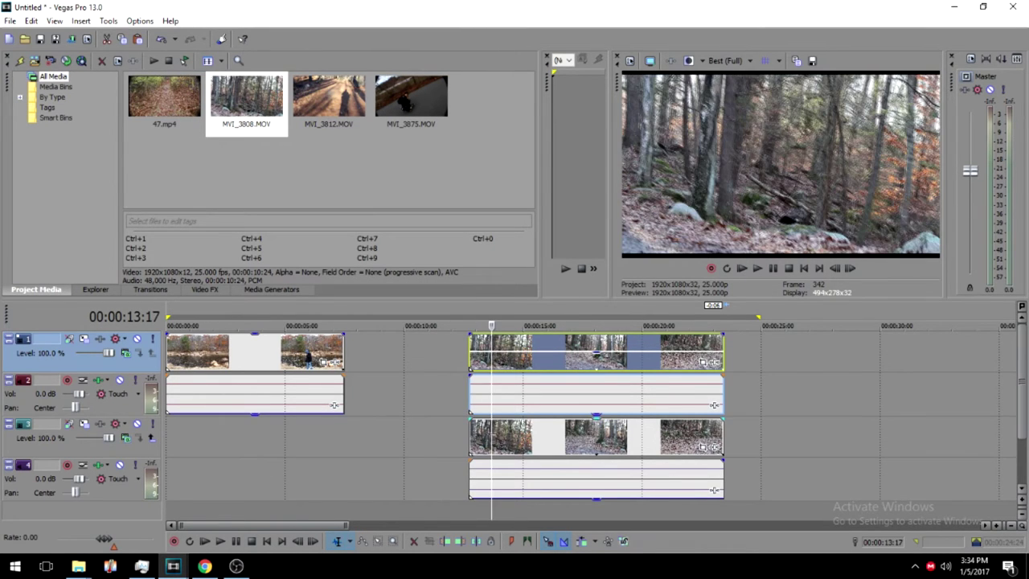
{"action": "left_click", "coordinate": [471, 426]}
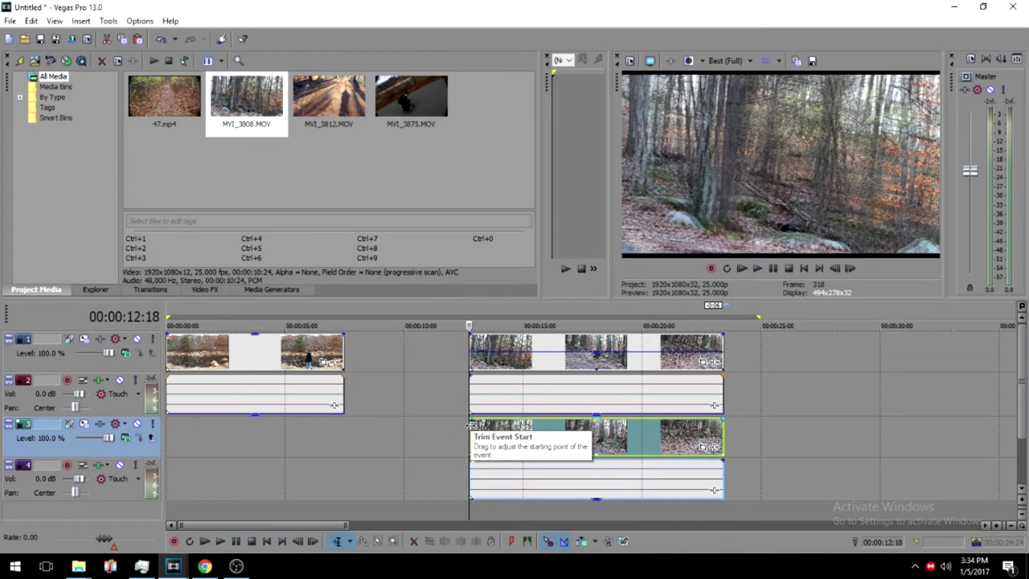